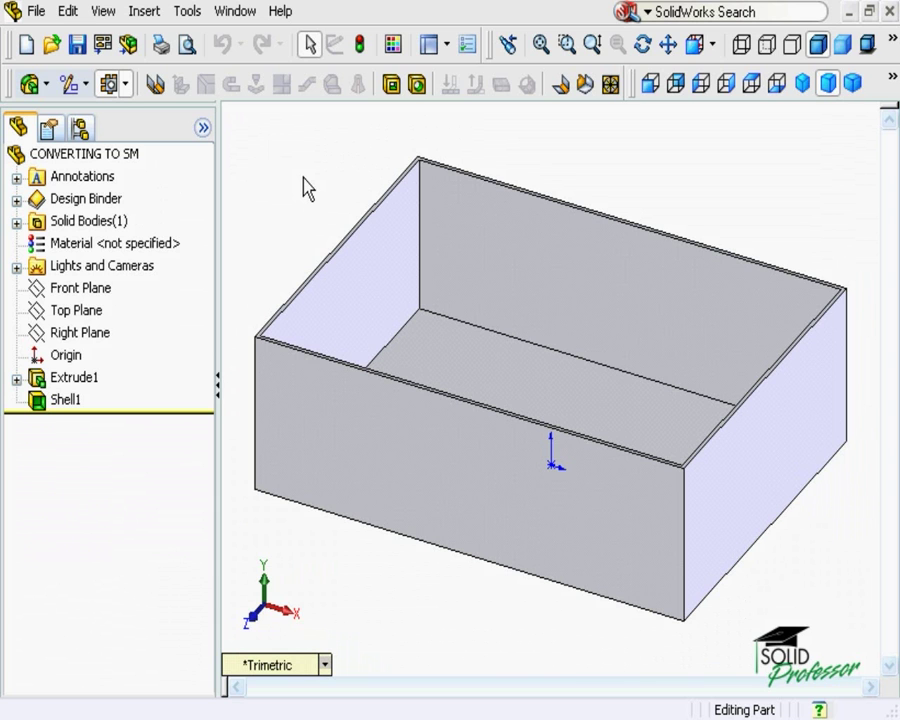
Start a rip and pick the box's four vertical corner edges, orbiting to reach the back ones.
{"action": "left_click", "coordinate": [586, 88]}
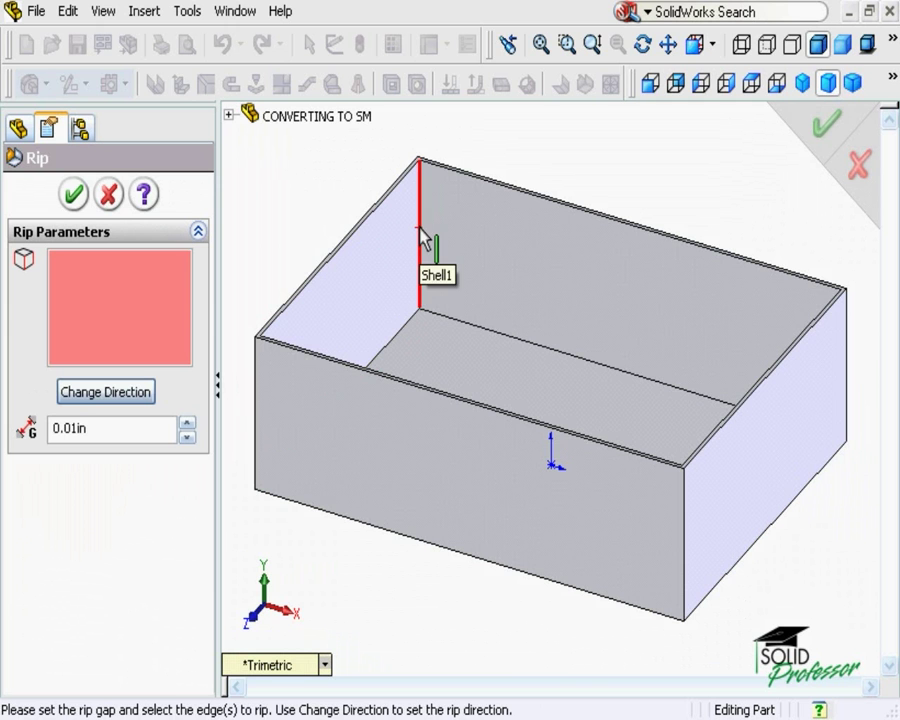
{"action": "left_click", "coordinate": [420, 238]}
{"action": "middle_click_drag", "start_coordinate": [462, 258], "coordinate": [664, 176]}
{"action": "left_click", "coordinate": [572, 232]}
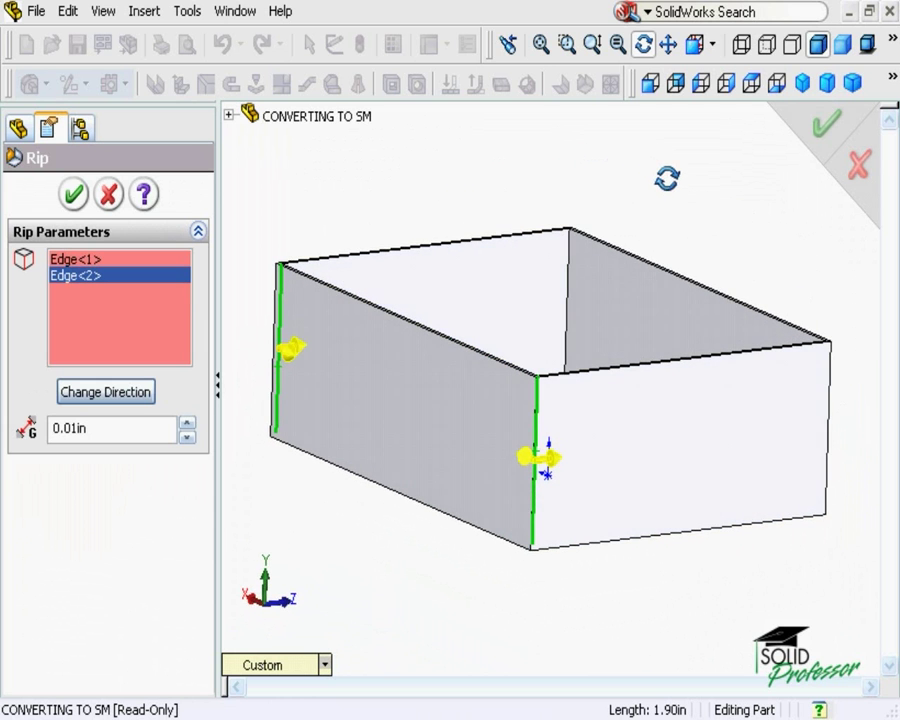
{"action": "left_click", "coordinate": [569, 280]}
{"action": "middle_click_drag", "start_coordinate": [582, 283], "coordinate": [763, 205]}
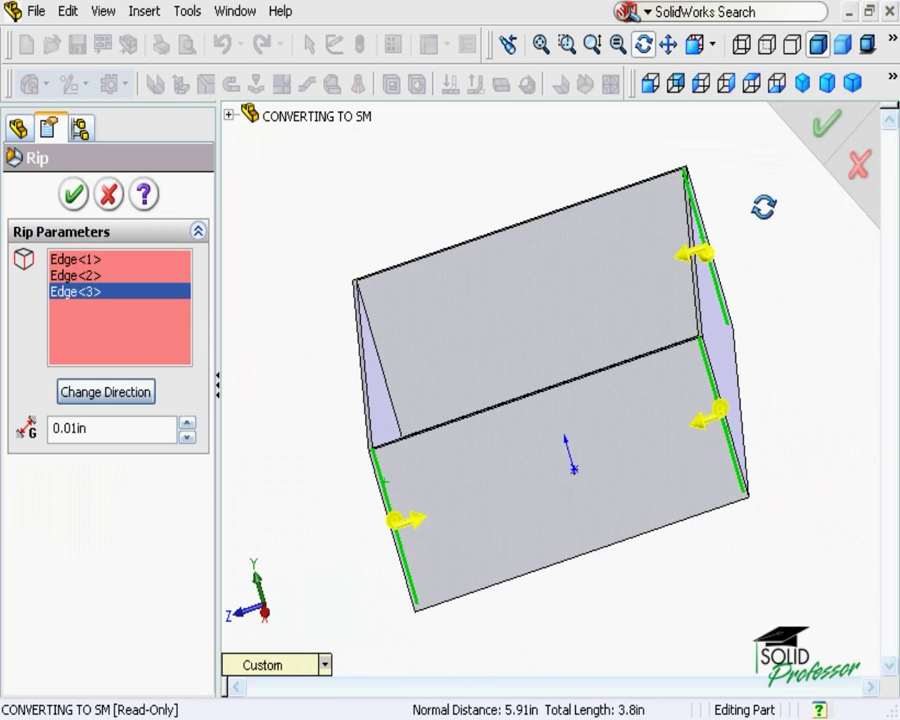
{"action": "left_click", "coordinate": [381, 367]}
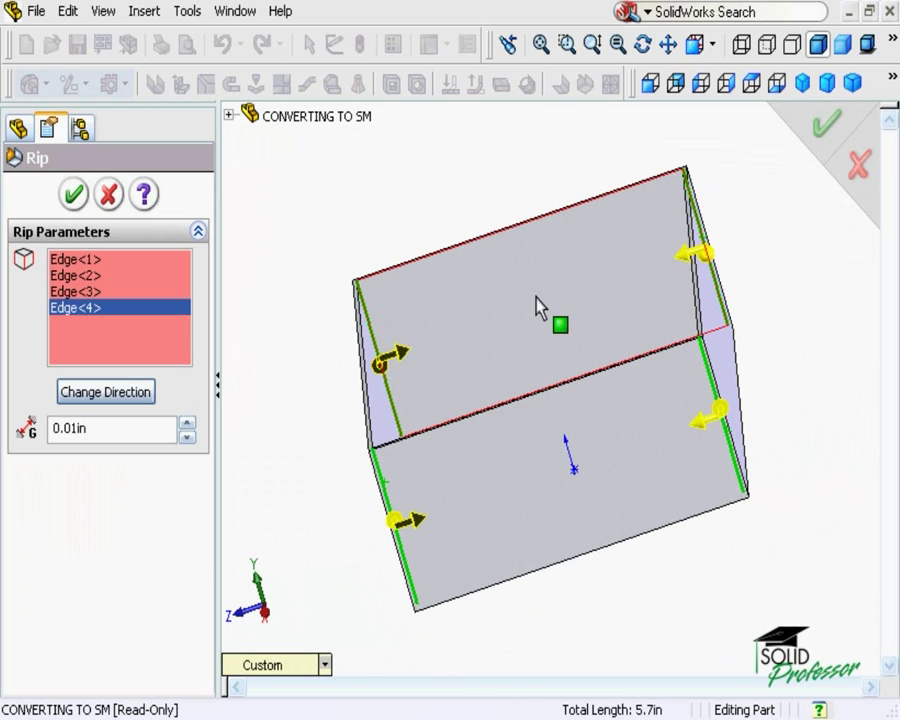
In Trimetric view, flip the rip direction arrow on the left corner edge.
{"action": "left_click", "coordinate": [828, 84]}
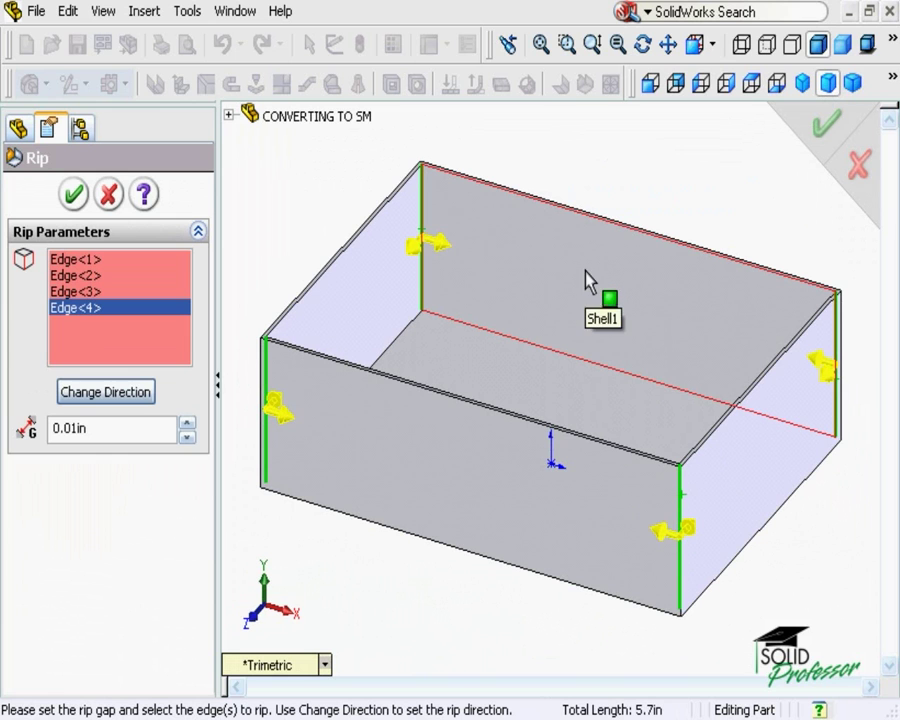
{"action": "left_click", "coordinate": [425, 248]}
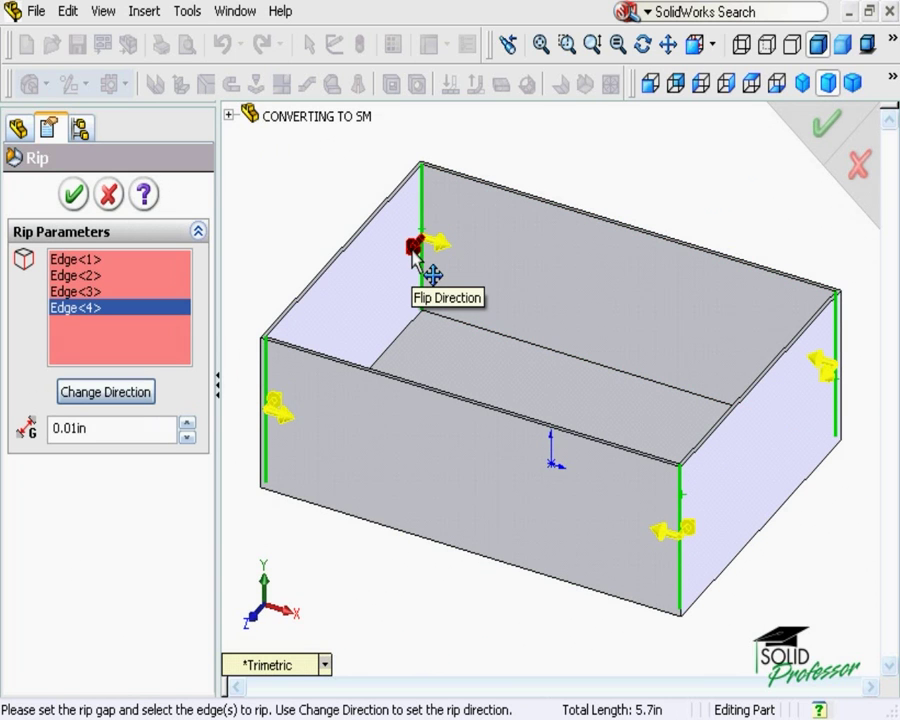
{"action": "left_click", "coordinate": [411, 249]}
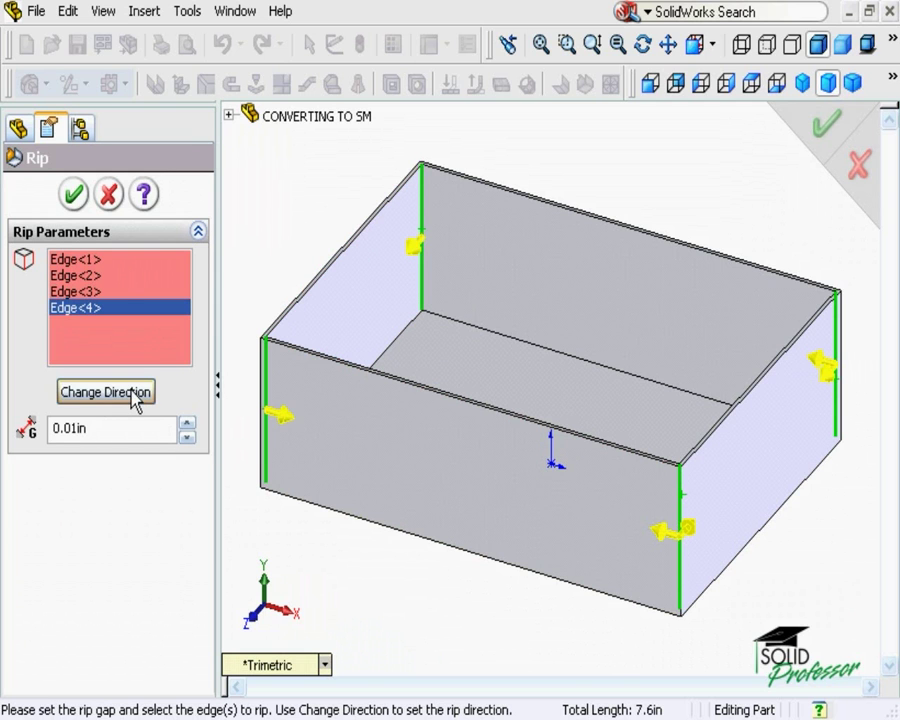
Set Edge<2> to rip in both directions and reverse the rip direction on Edge<1>.
{"action": "left_click", "coordinate": [118, 278]}
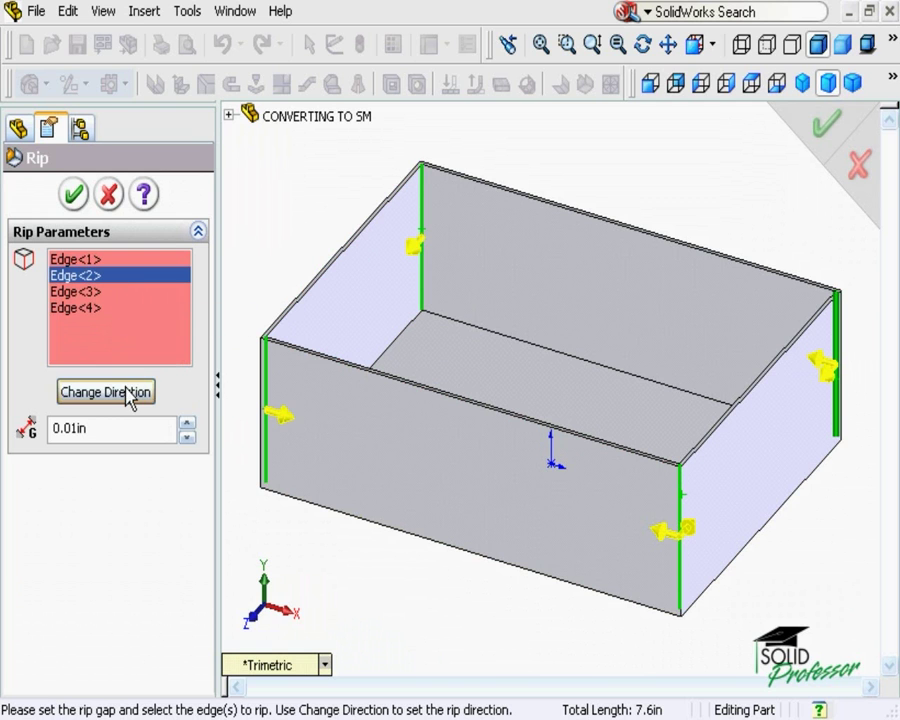
{"action": "left_click", "coordinate": [106, 392]}
{"action": "left_click", "coordinate": [127, 394]}
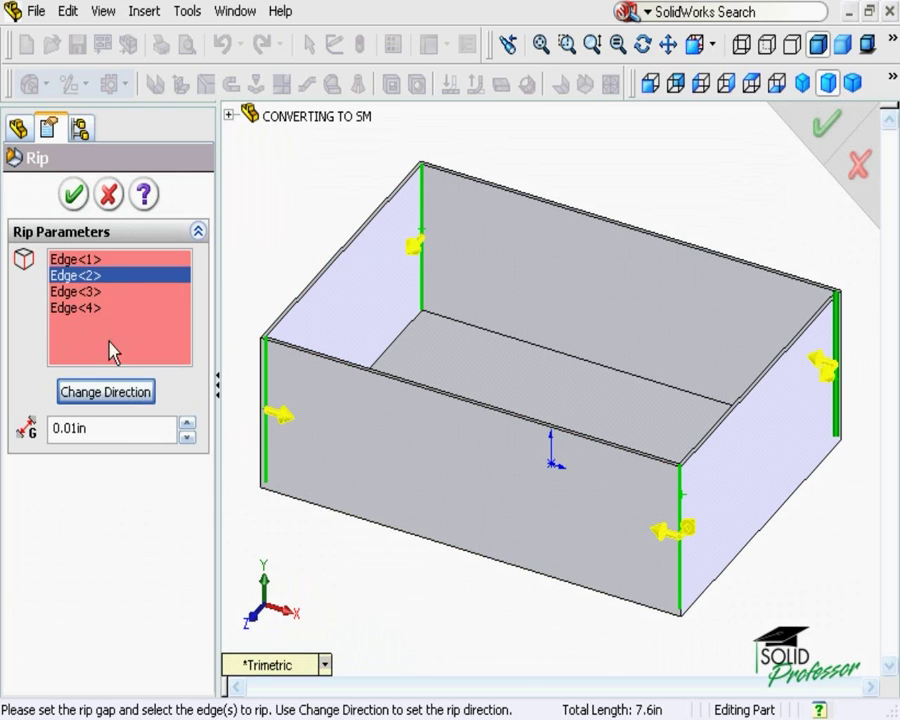
{"action": "left_click", "coordinate": [105, 261]}
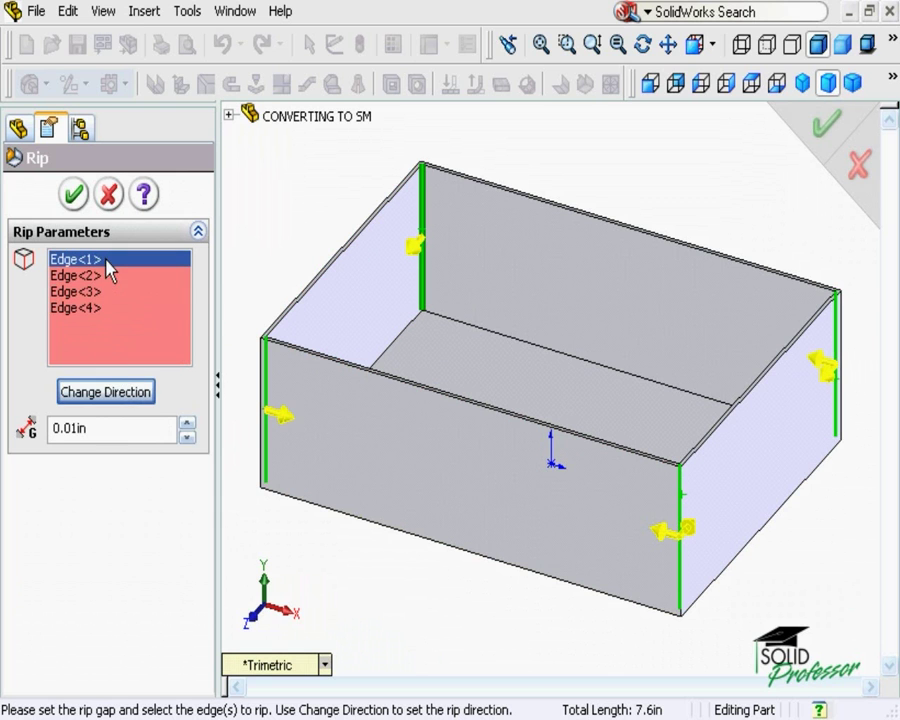
{"action": "left_click", "coordinate": [125, 398]}
{"action": "left_click", "coordinate": [127, 398]}
Apply the rip as Rip3 and zoom into the corners to check the 0.01in gaps.
{"action": "left_click", "coordinate": [73, 193]}
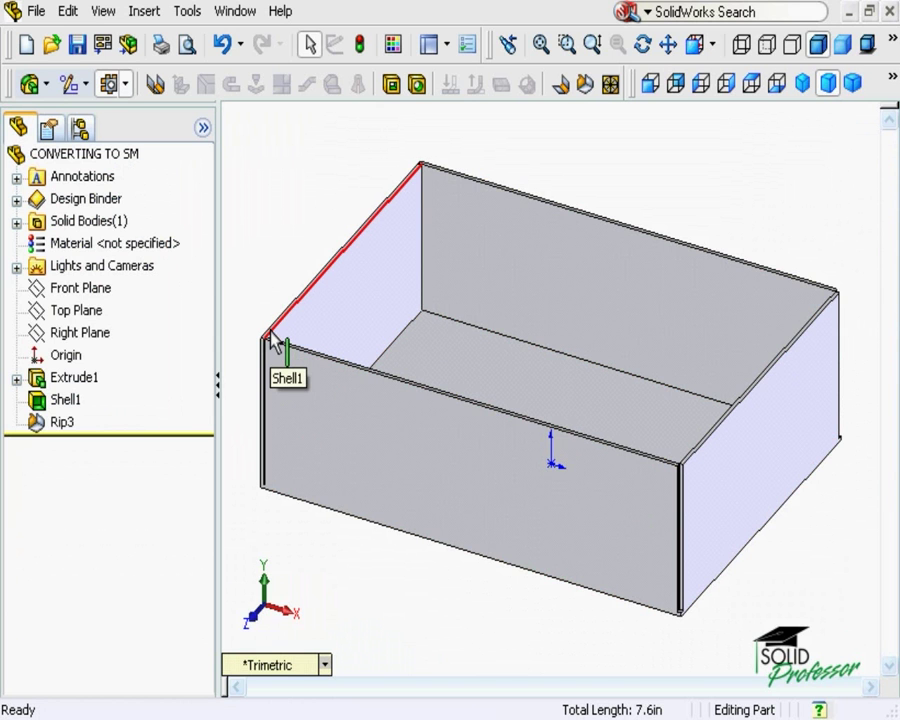
{"action": "scroll", "coordinate": [270, 342], "scroll_direction": "down", "scroll_amount": 4}
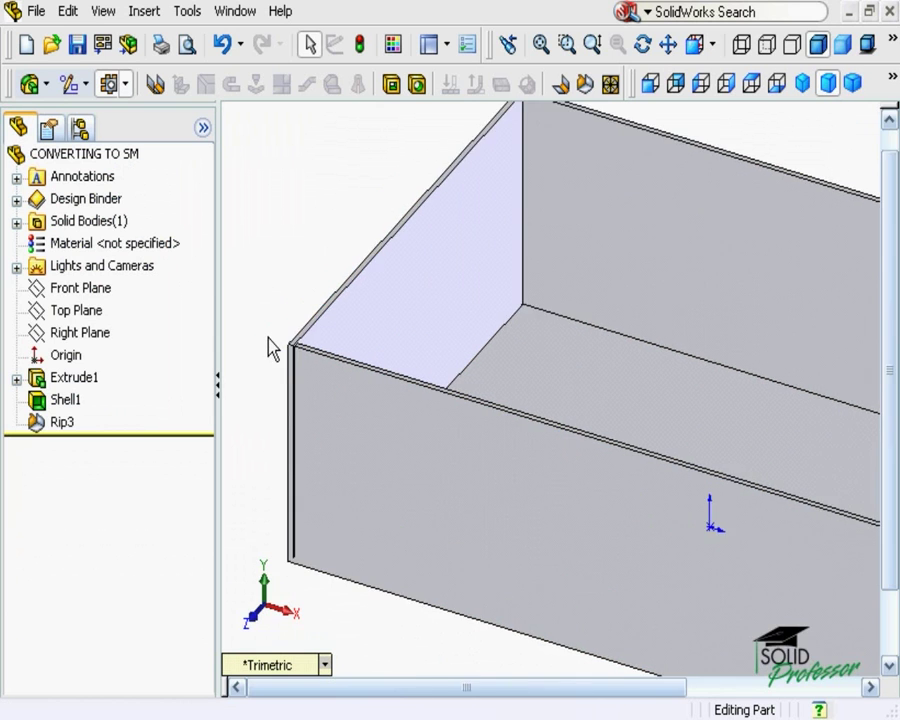
{"action": "key", "text": "f"}
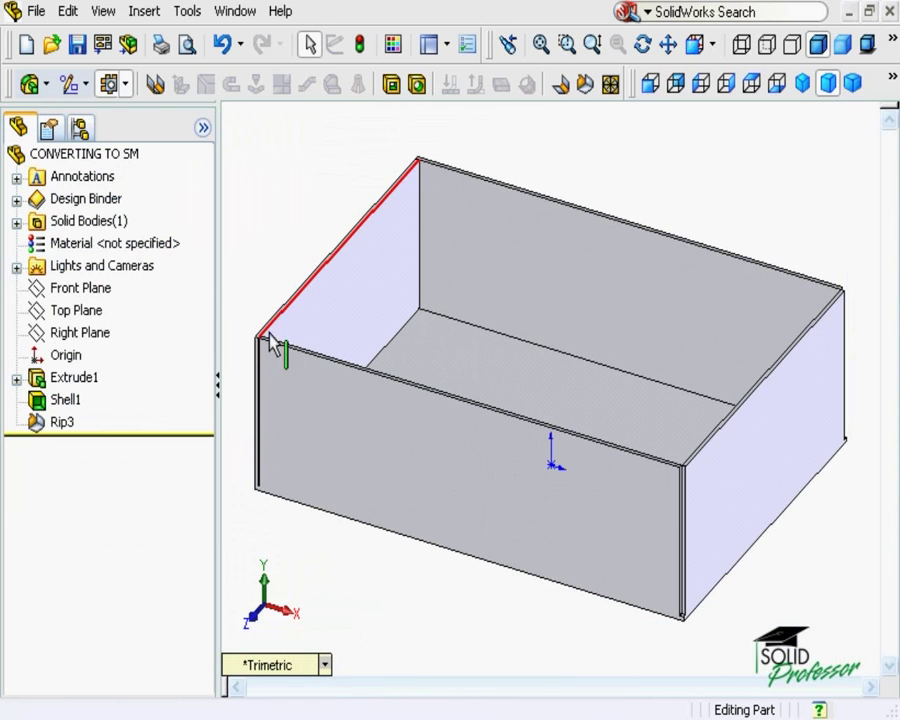
{"action": "scroll", "coordinate": [442, 157], "scroll_direction": "down", "scroll_amount": 4}
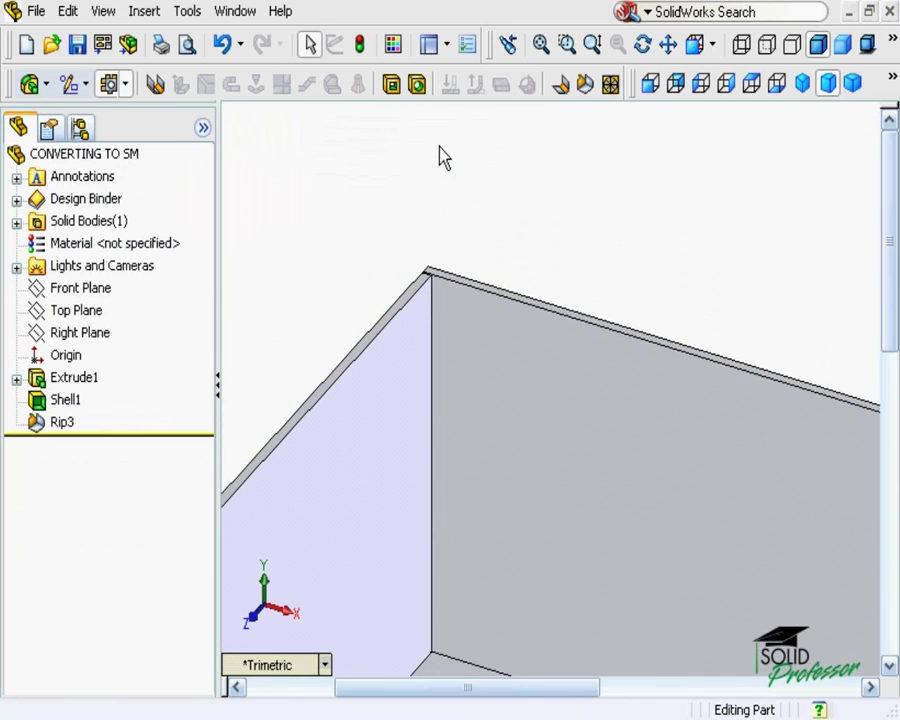
{"action": "key", "text": "f"}
{"action": "scroll", "coordinate": [700, 478], "scroll_direction": "down", "scroll_amount": 4}
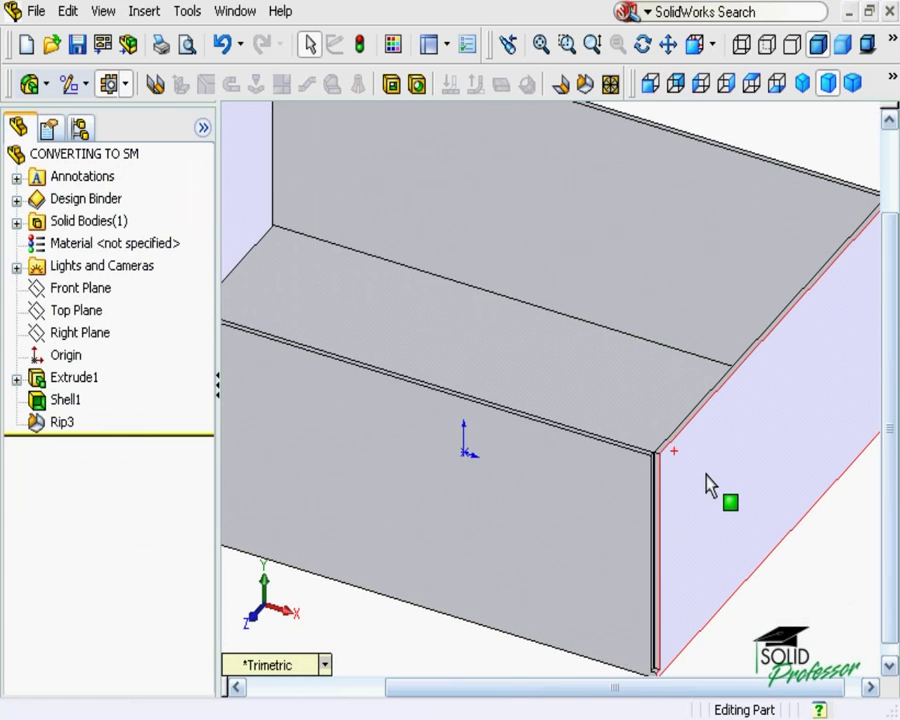
{"action": "key", "text": "f"}
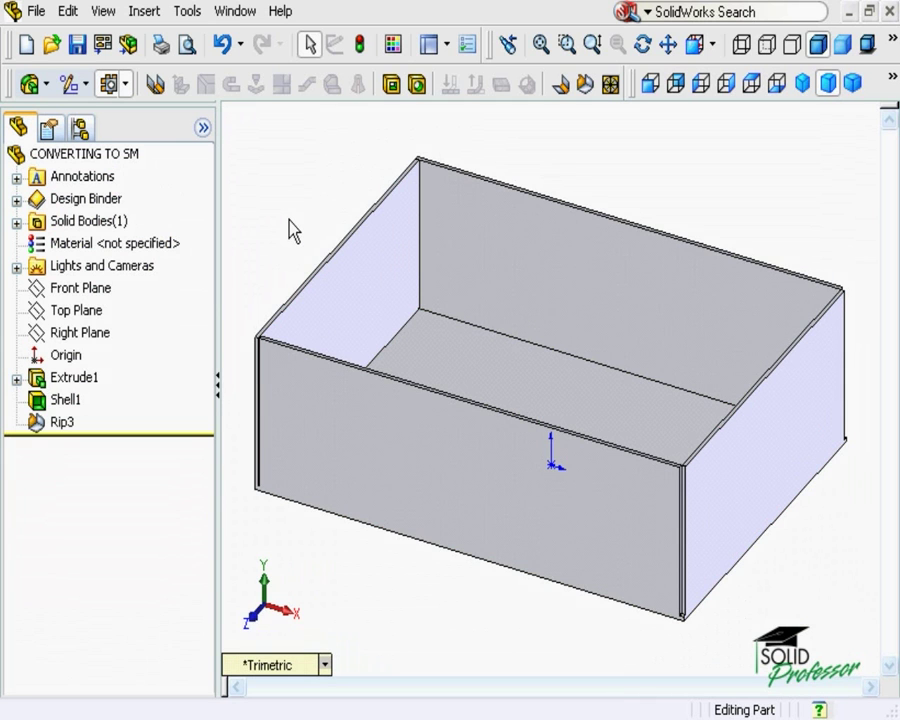
Switch to the tapered shell Part1, orbit to see its open top, and show Sheet Metal commands.
{"action": "key", "text": "ctrl+Tab"}
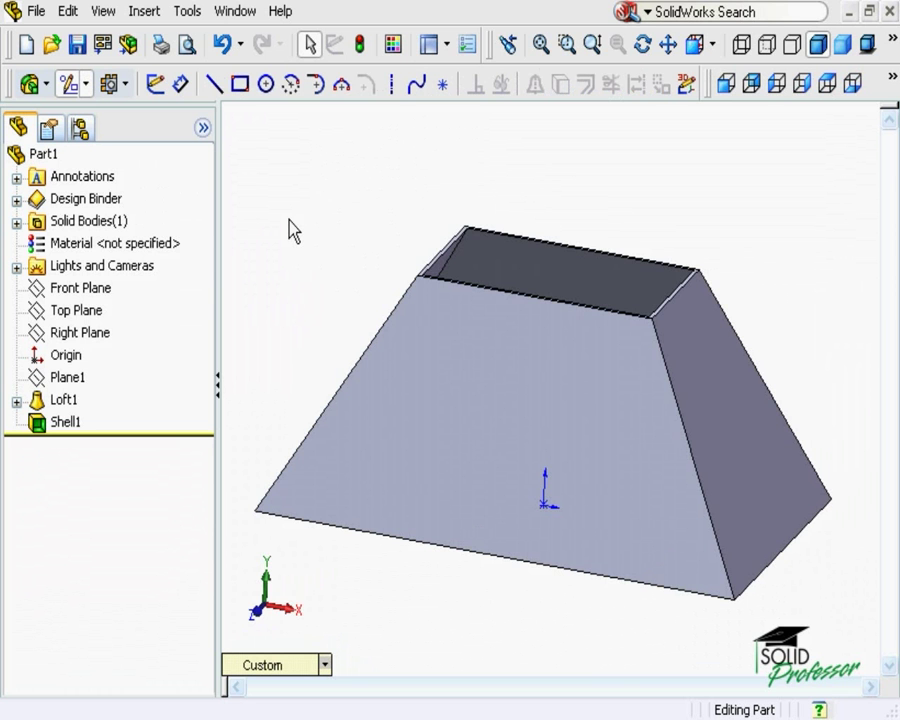
{"action": "middle_click_drag", "start_coordinate": [290, 230], "coordinate": [284, 198]}
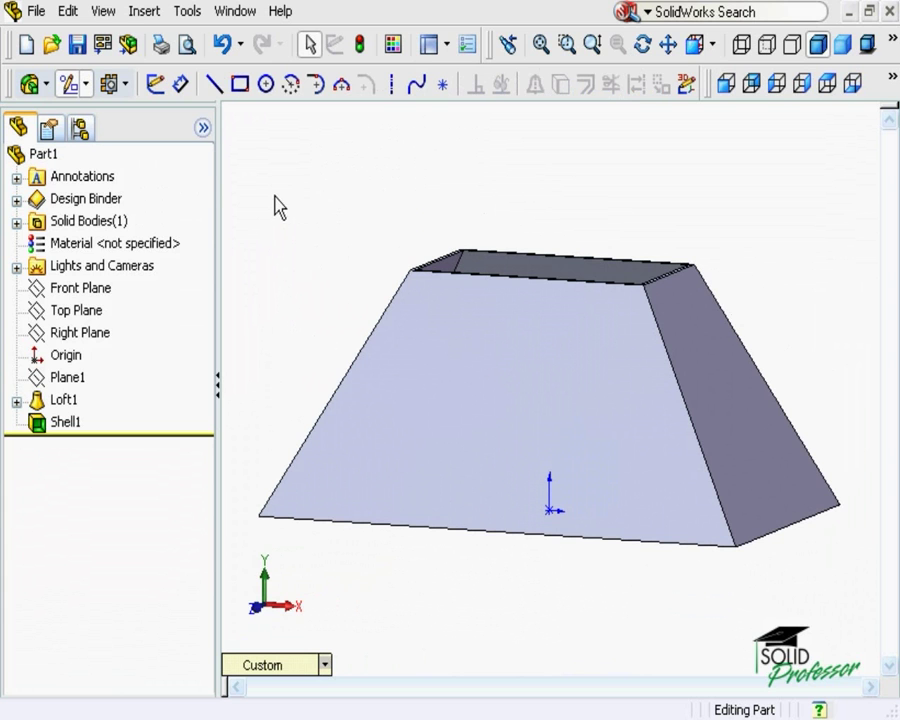
{"action": "left_click", "coordinate": [112, 86]}
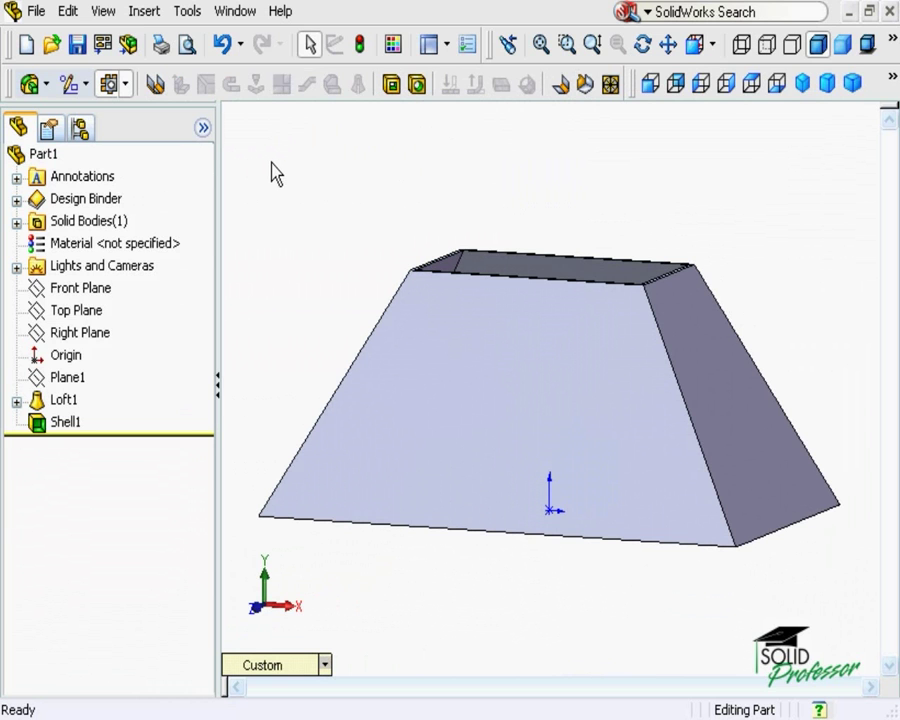
Sketch a line on the front sloped face from the top edge's midpoint to the bottom edge.
{"action": "left_click", "coordinate": [70, 85]}
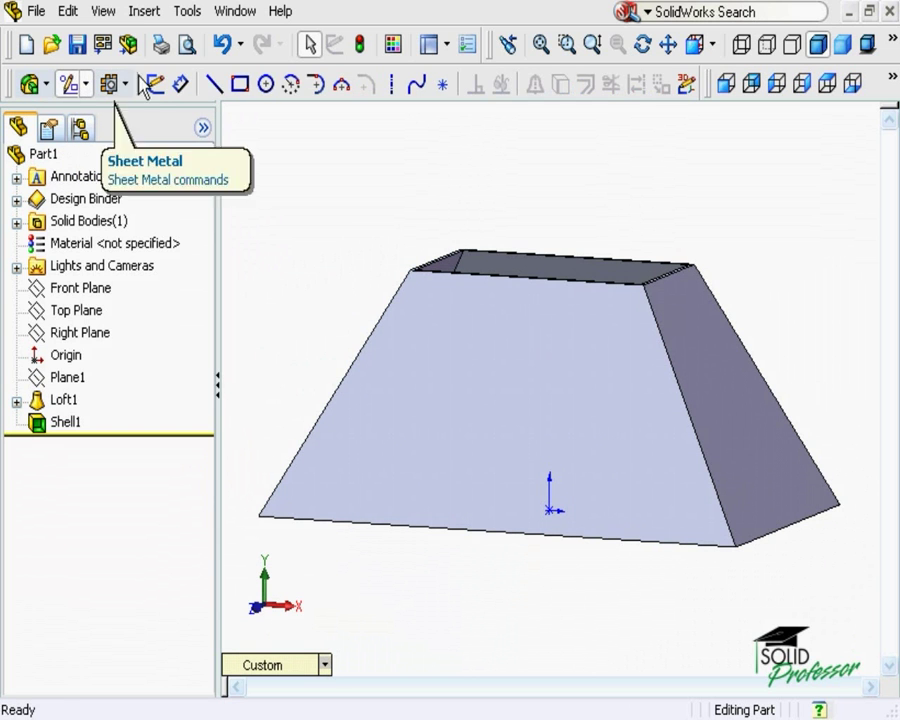
{"action": "left_click", "coordinate": [214, 85]}
{"action": "left_click", "coordinate": [516, 336]}
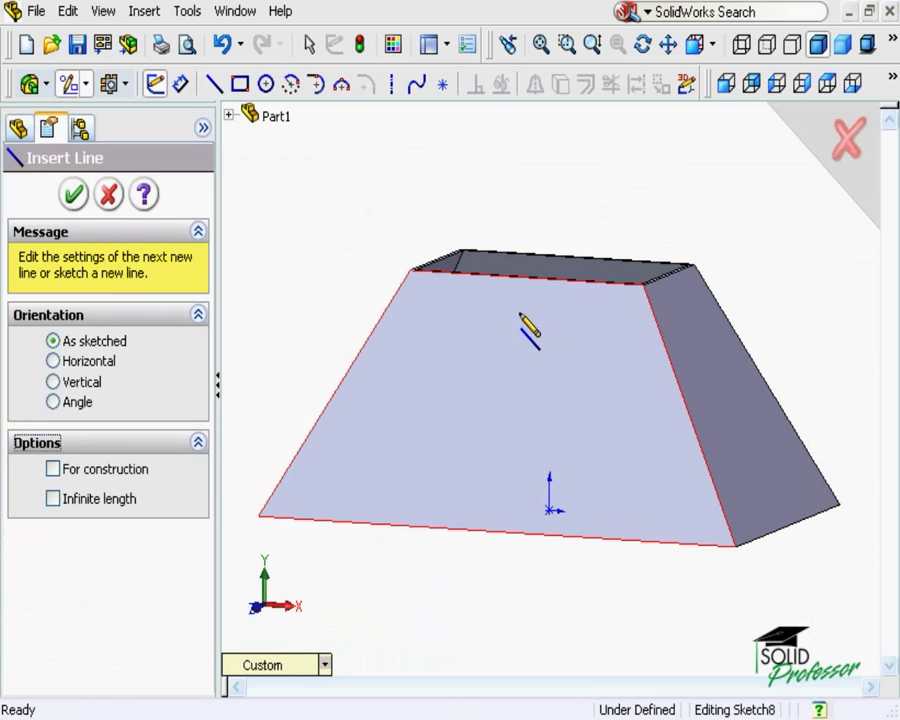
{"action": "left_click", "coordinate": [526, 275]}
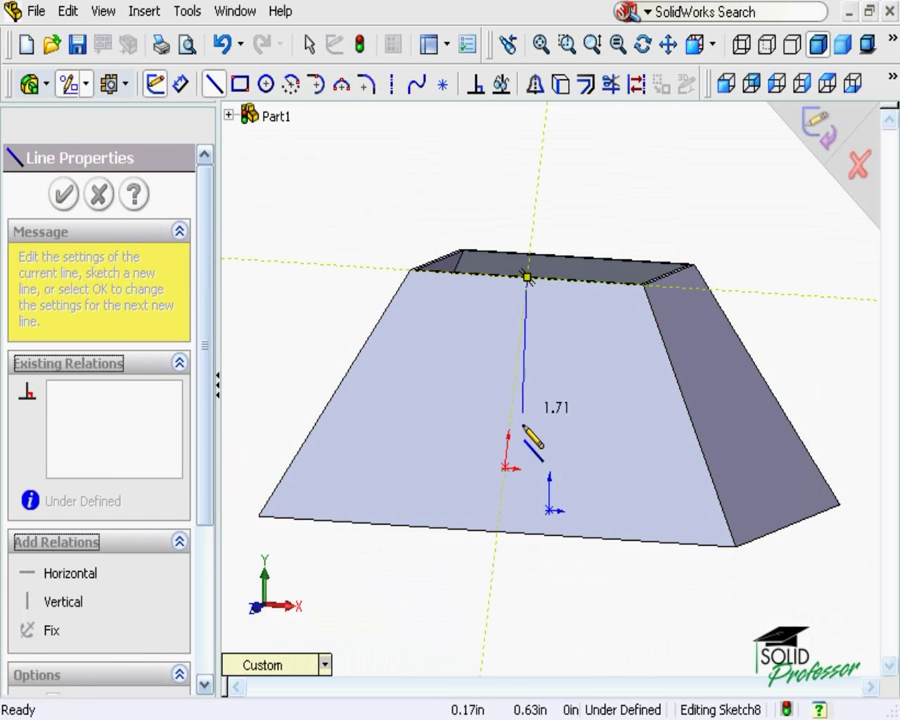
{"action": "left_click", "coordinate": [497, 530]}
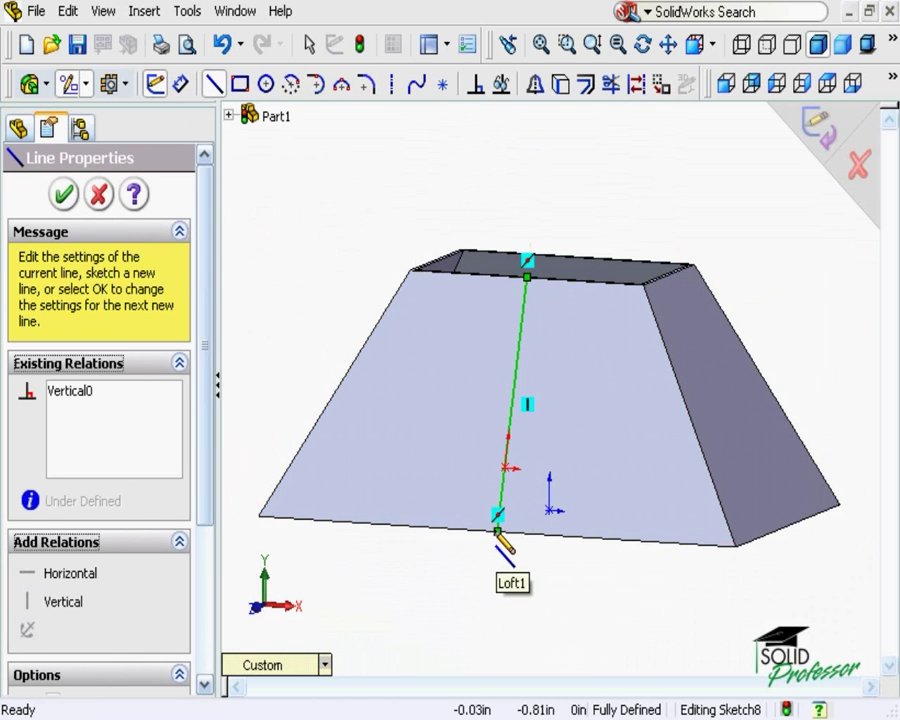
{"action": "left_click", "coordinate": [155, 89]}
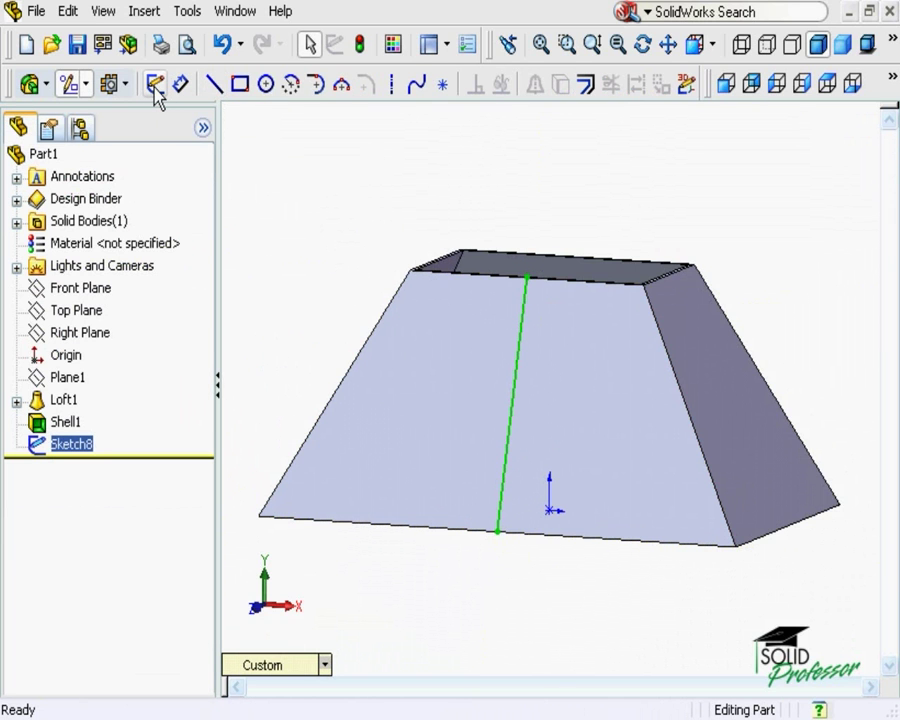
Rip the tapered shell along Line1@Sketch8 on its front face, creating Rip2.
{"action": "left_click", "coordinate": [110, 85]}
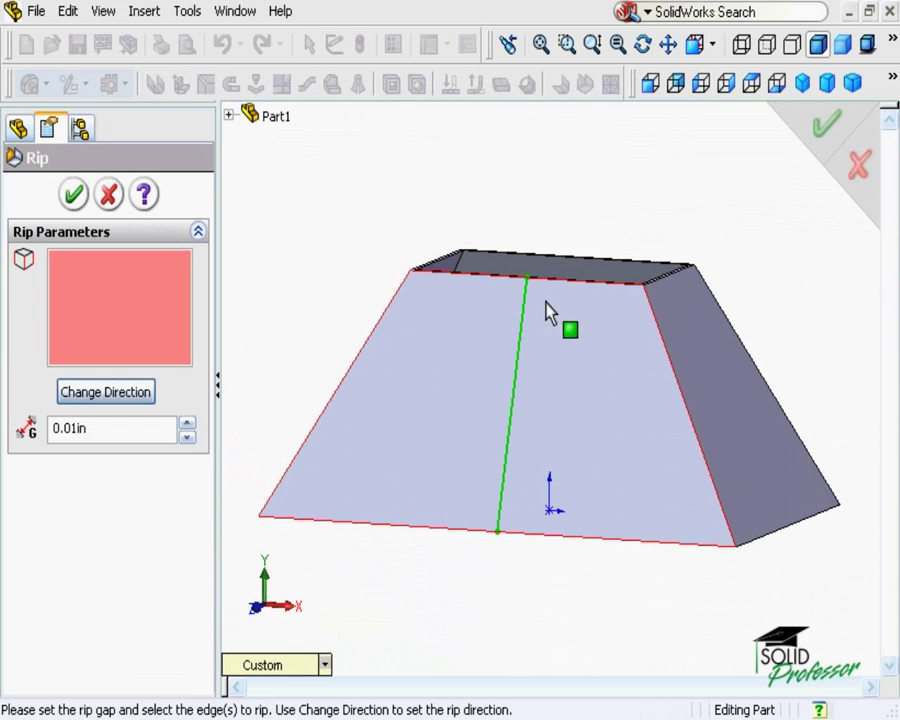
{"action": "left_click", "coordinate": [522, 323]}
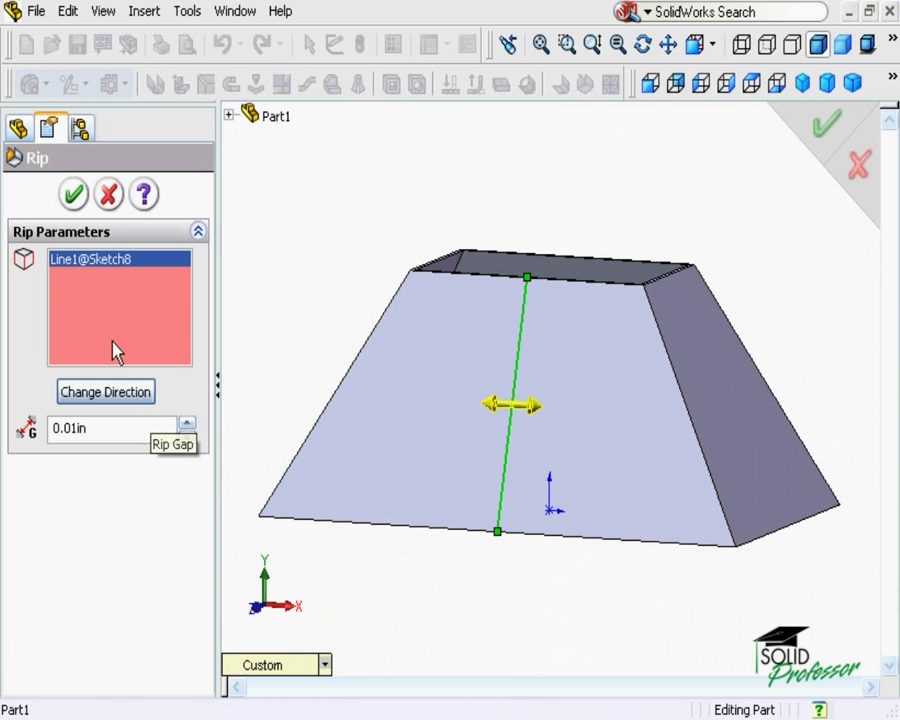
{"action": "left_click", "coordinate": [73, 195]}
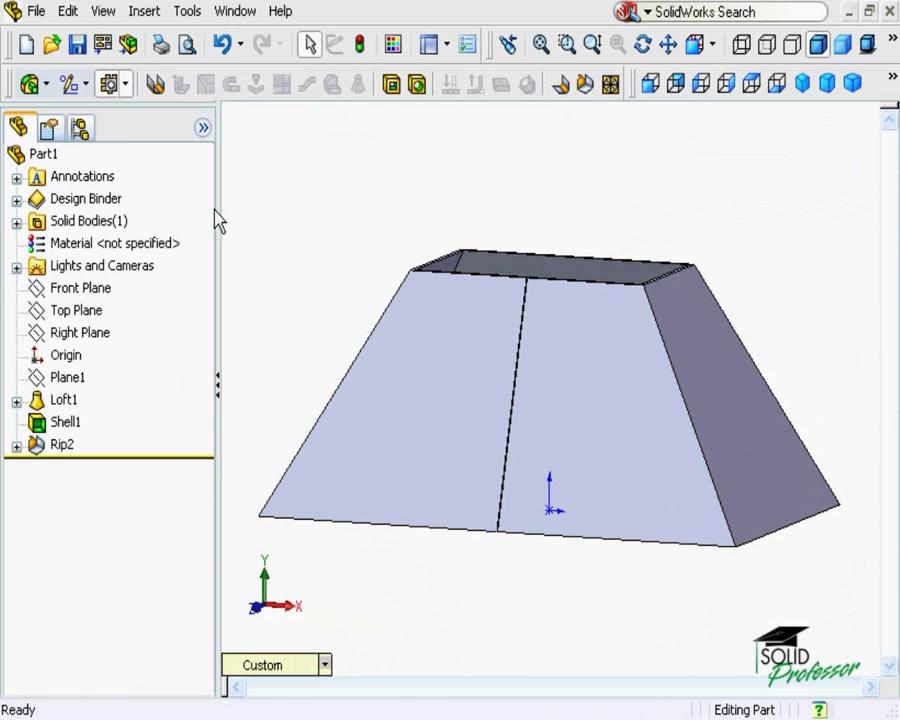
{"action": "middle_click_drag", "start_coordinate": [298, 220], "coordinate": [298, 256]}
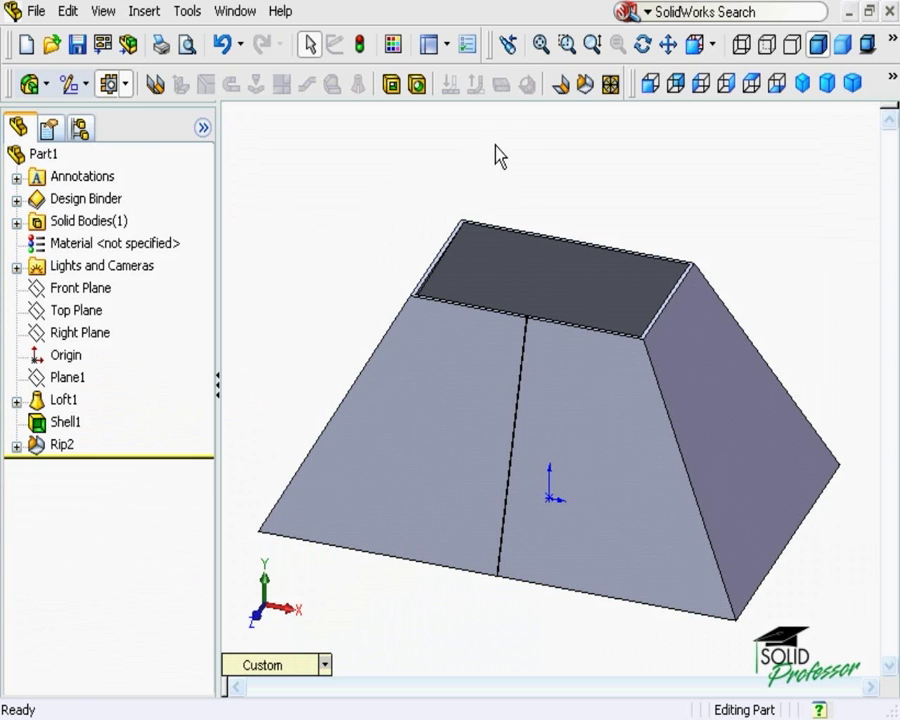
Insert bends with the front-left face as the fixed face.
{"action": "left_click", "coordinate": [562, 88]}
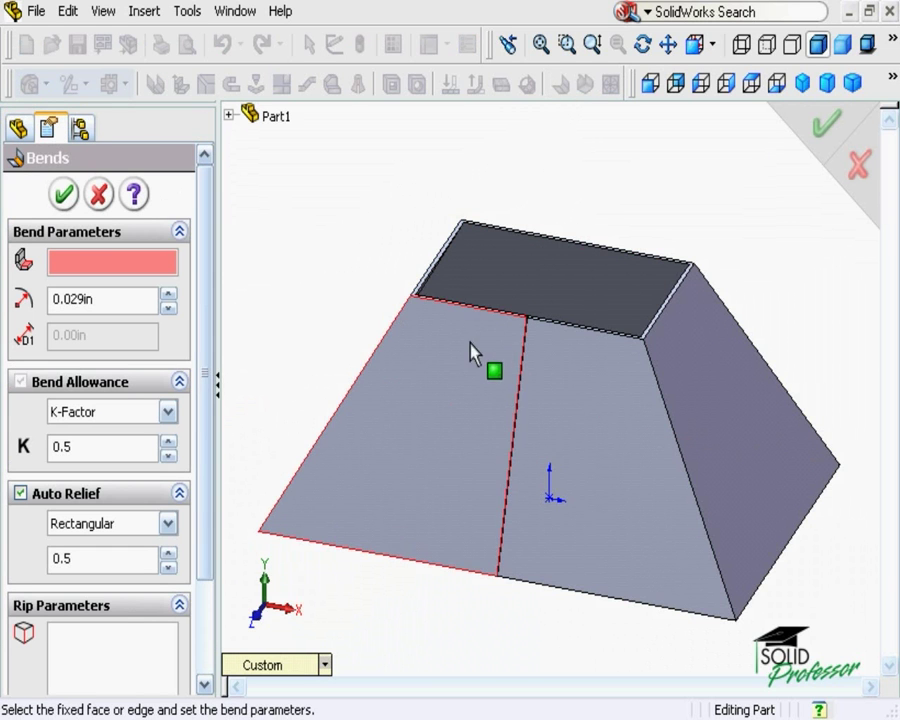
{"action": "left_click", "coordinate": [461, 359]}
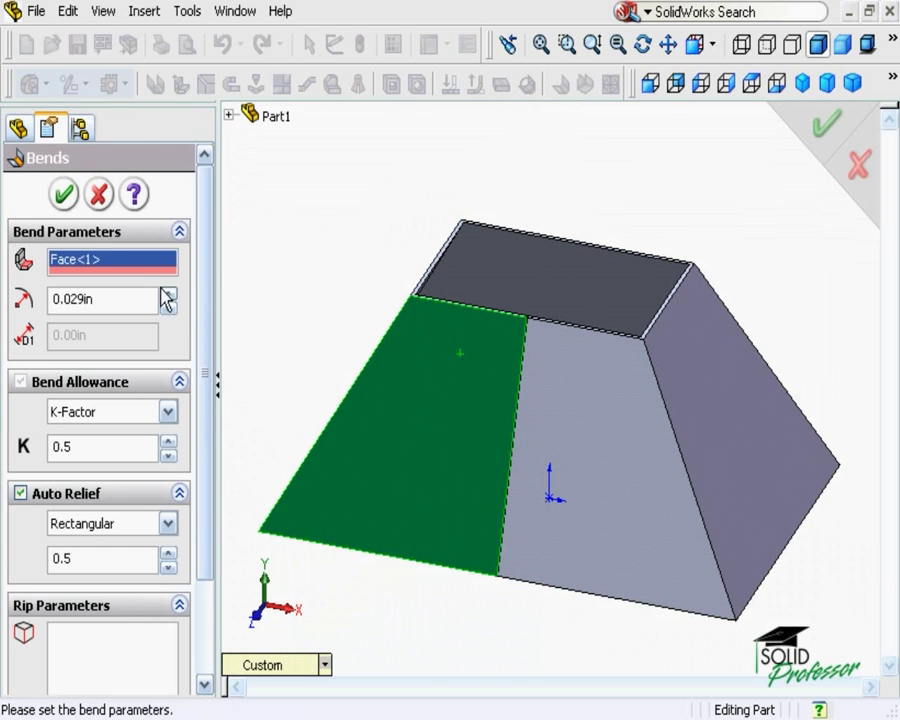
{"action": "left_click", "coordinate": [63, 193]}
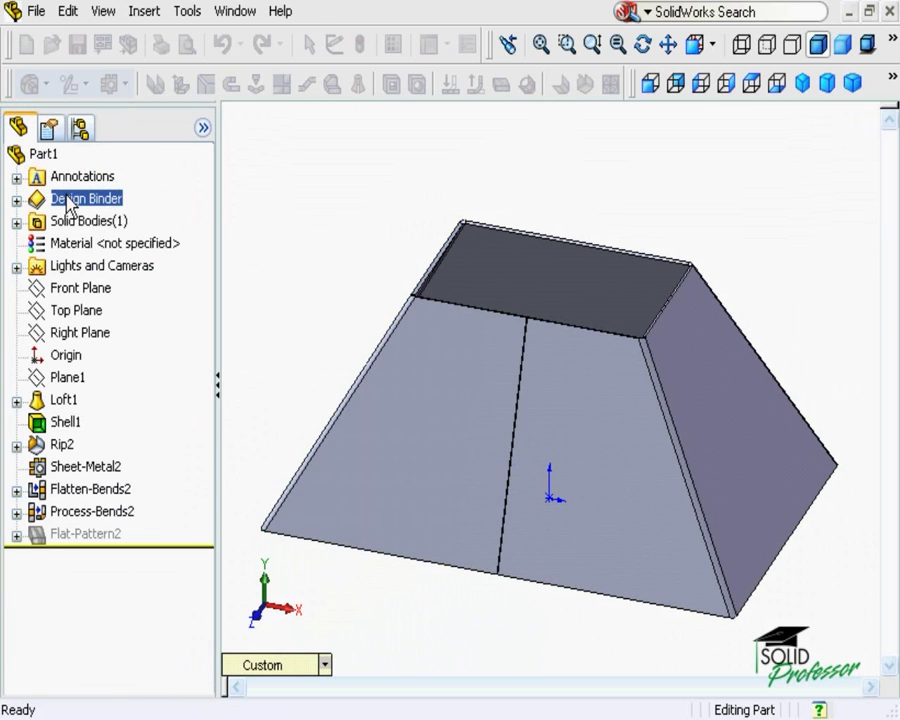